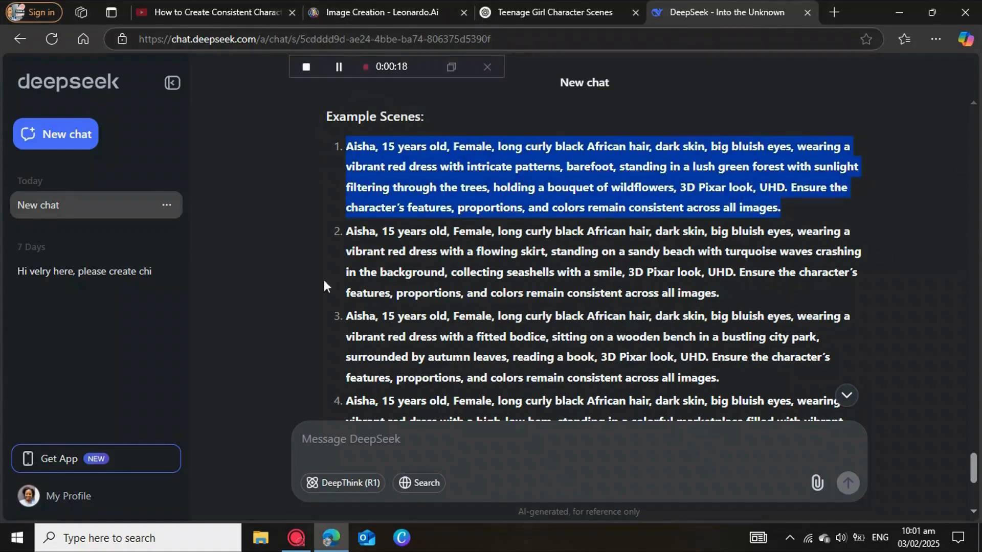
# Step: Switch to the Leonardo.Ai image creation page and bring up the available models and presets for generation
pyautogui.click(373, 13)
pyautogui.scroll(10, 483, 343)
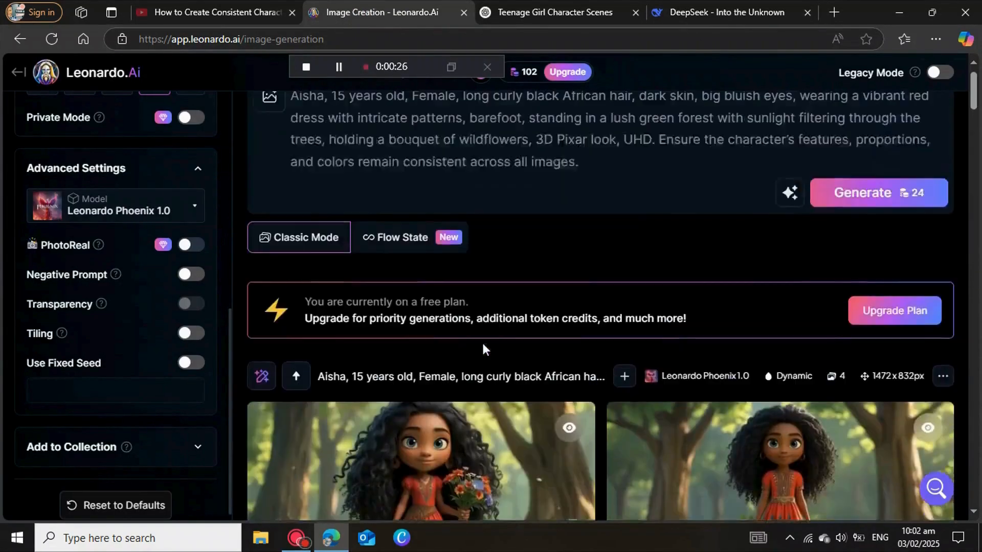
pyautogui.scroll(1, 482, 342)
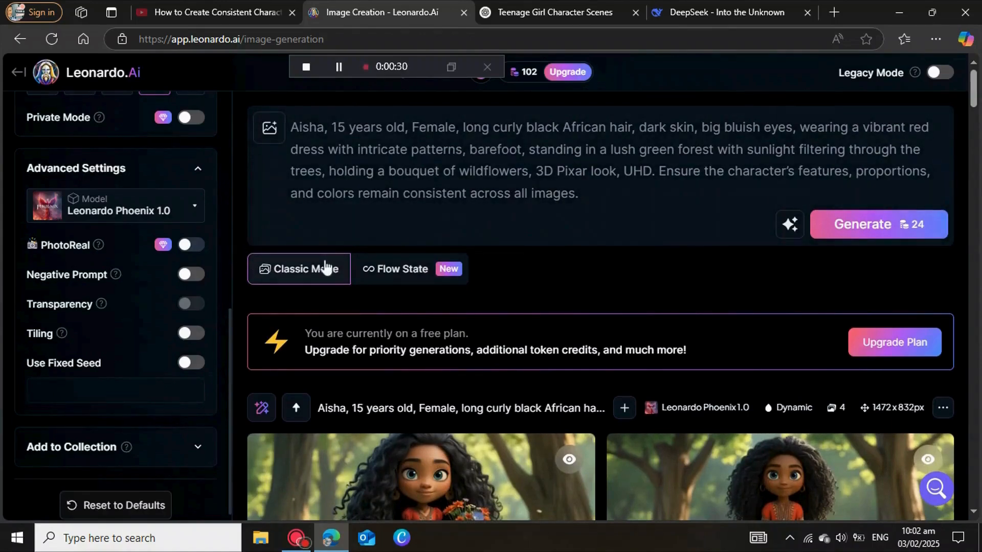
pyautogui.scroll(4, 162, 185)
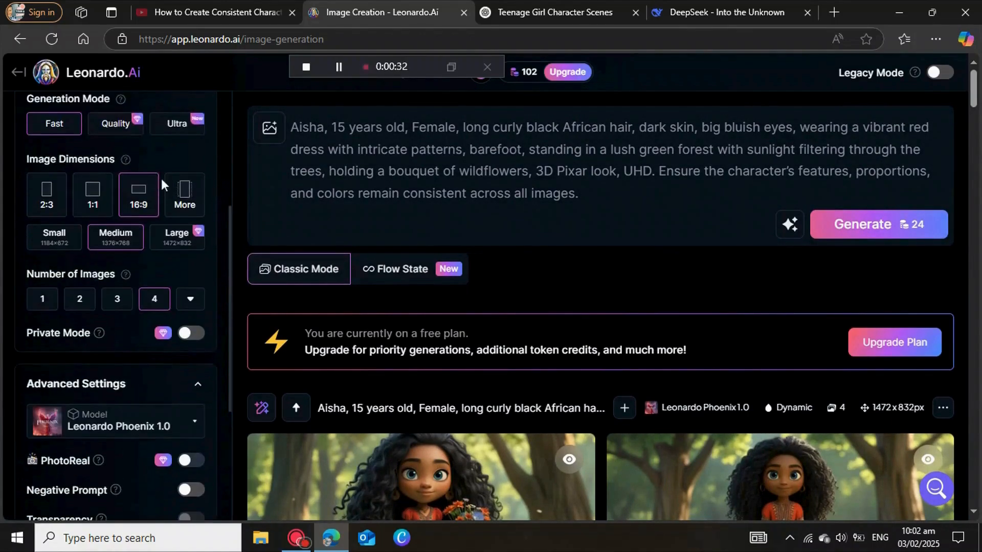
pyautogui.scroll(5, 161, 182)
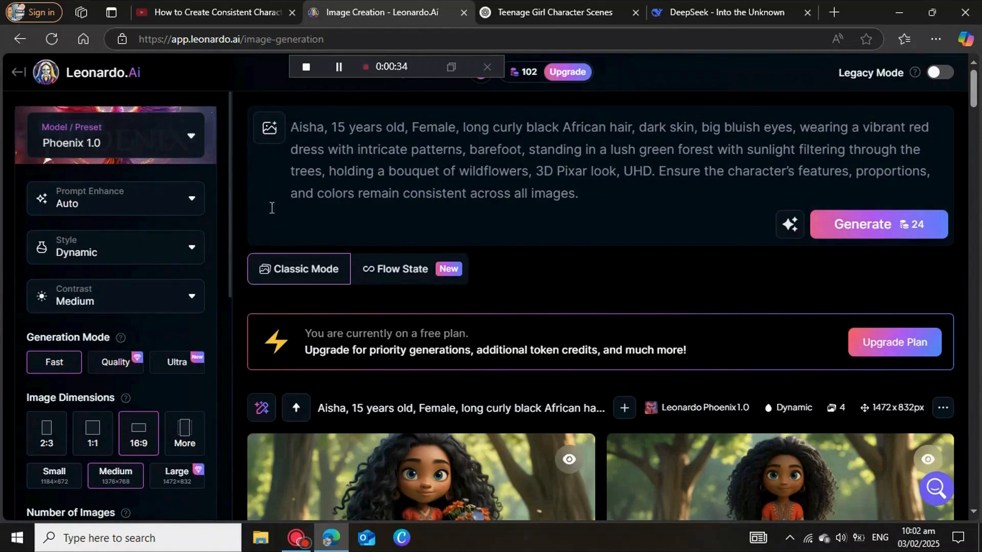
pyautogui.click(139, 153)
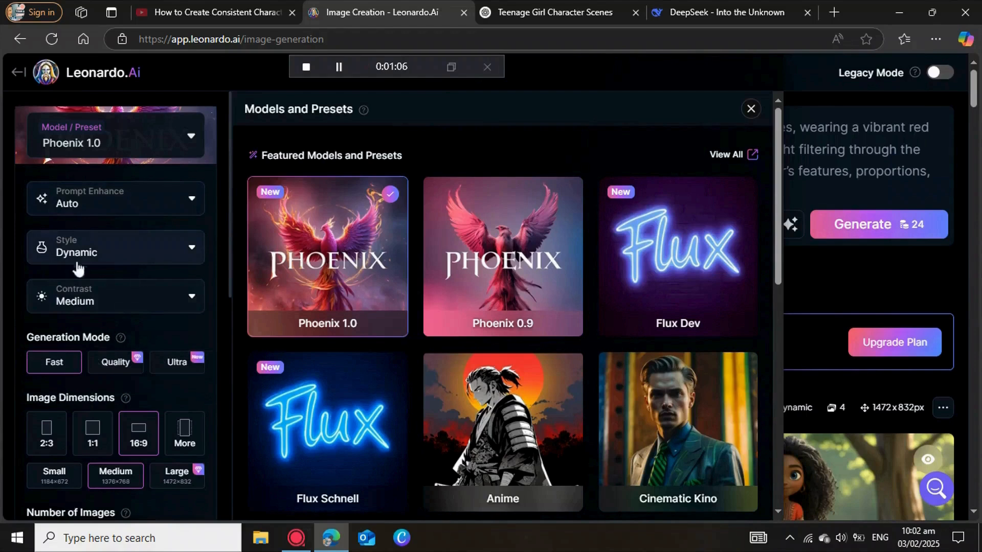
# Step: Look through the available style options for image generation, leaving the style selection as it is
pyautogui.click(194, 249)
pyautogui.scroll(-5, 134, 396)
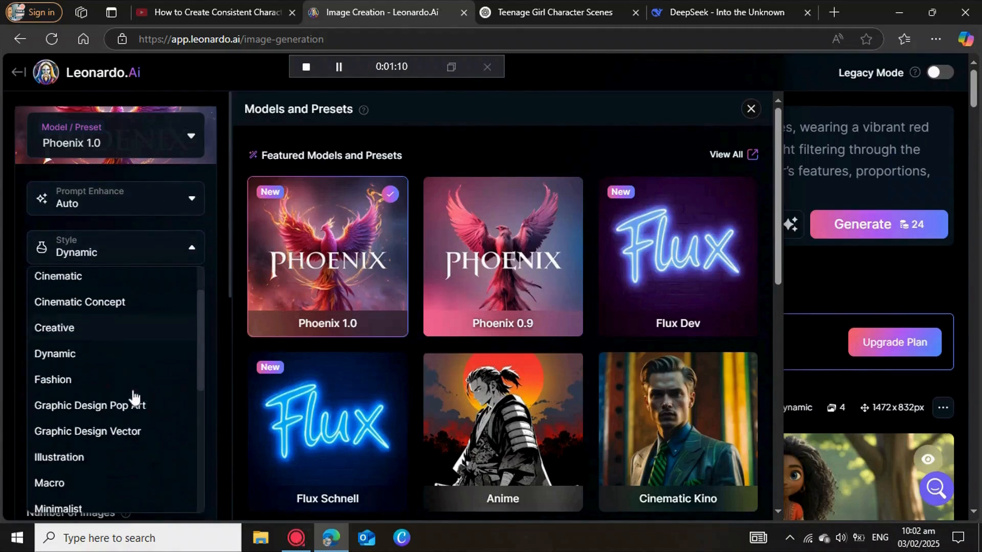
pyautogui.scroll(-2, 134, 397)
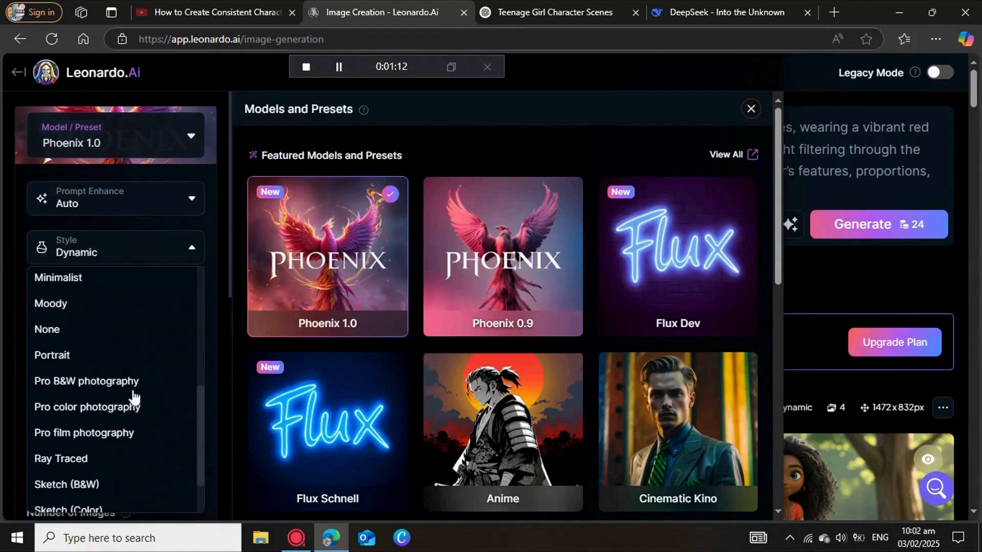
pyautogui.scroll(2, 134, 396)
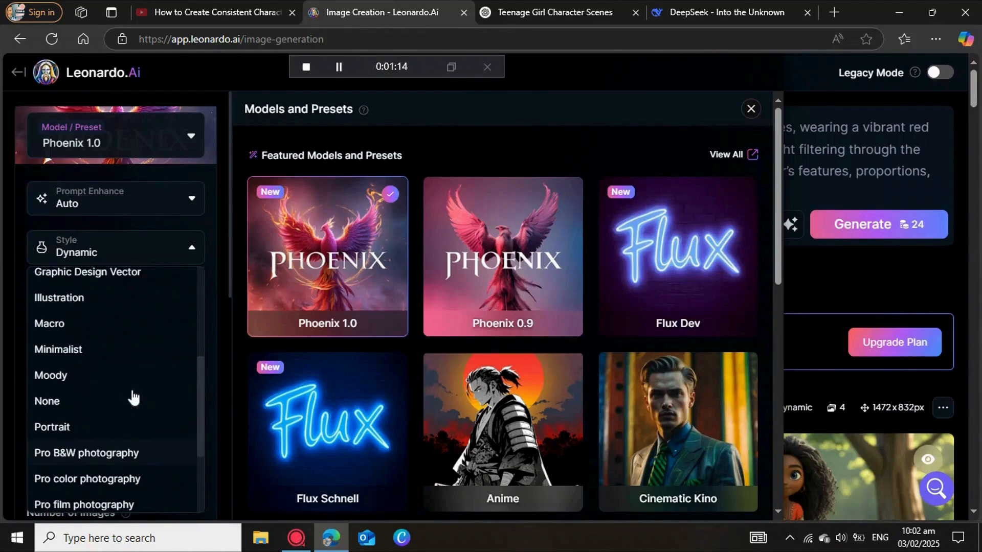
pyautogui.scroll(2, 58, 328)
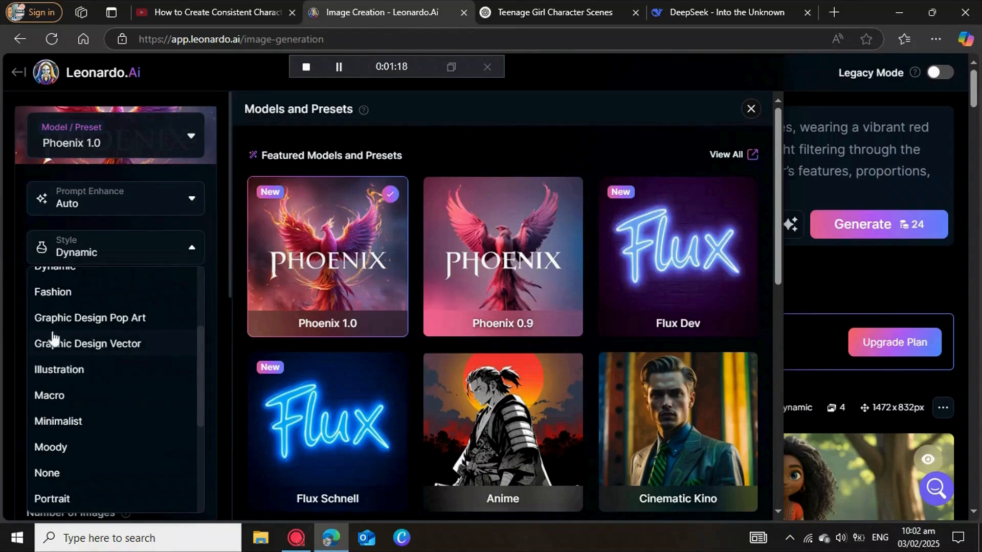
pyautogui.scroll(4, 44, 340)
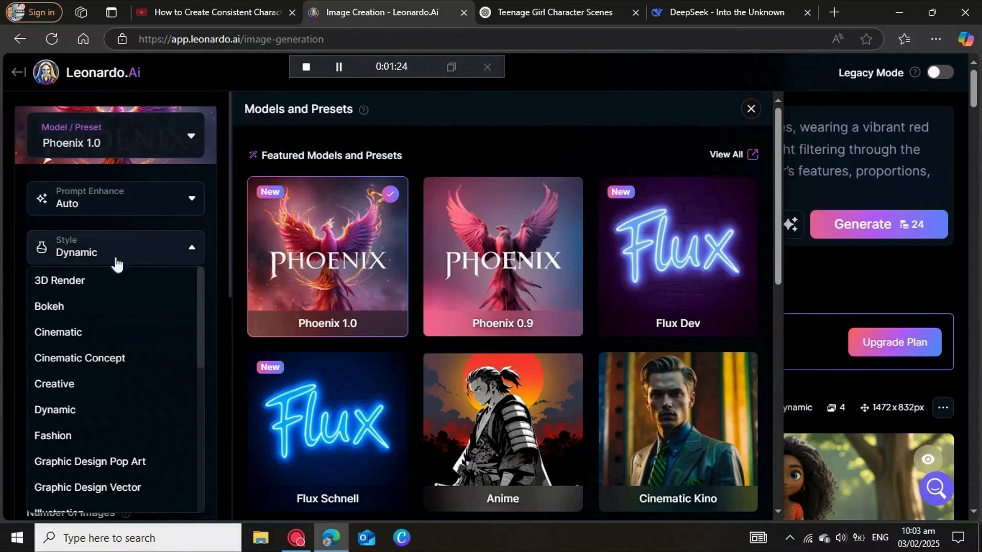
pyautogui.click(128, 260)
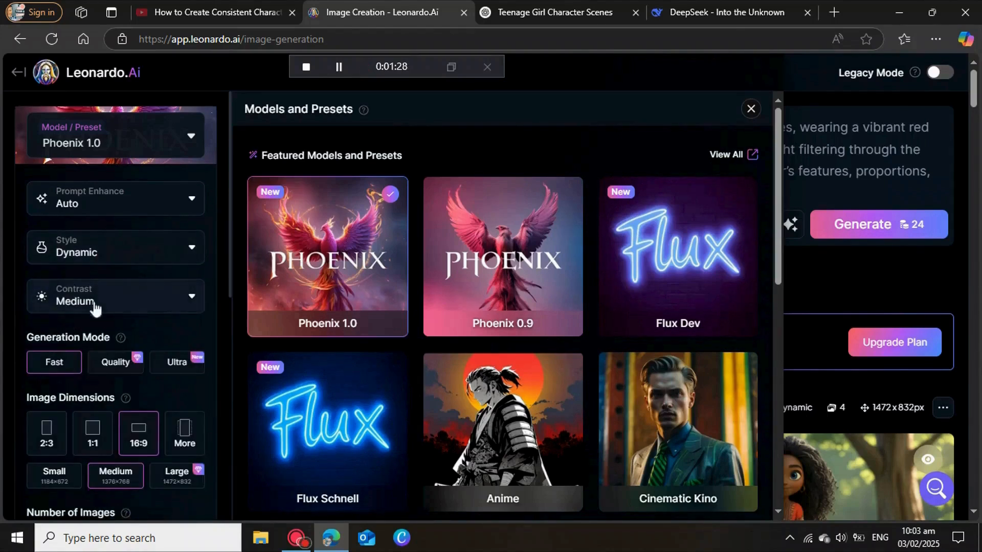
# Step: Try to set the number of images to 2, and dismiss the subscription plans offer
pyautogui.scroll(-2, 145, 375)
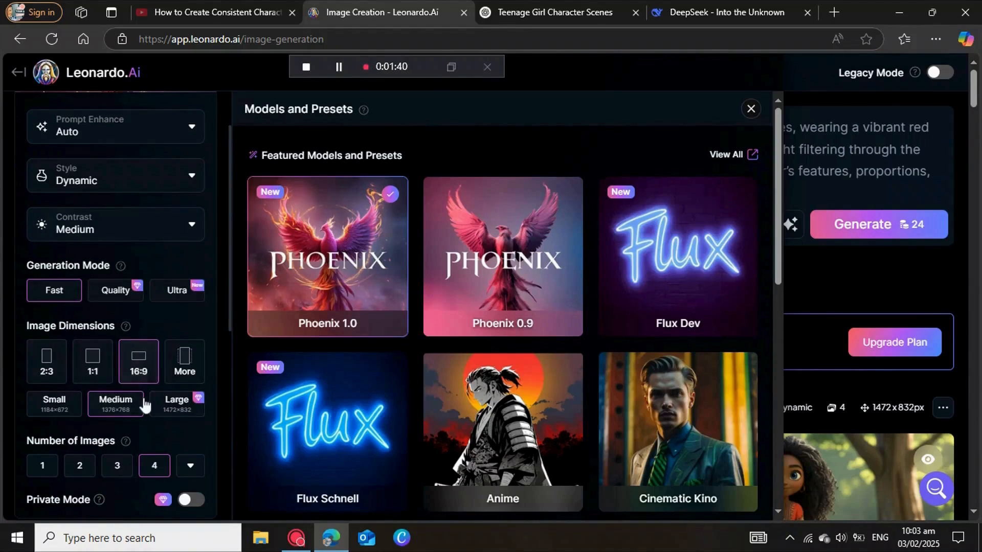
pyautogui.scroll(-3, 144, 405)
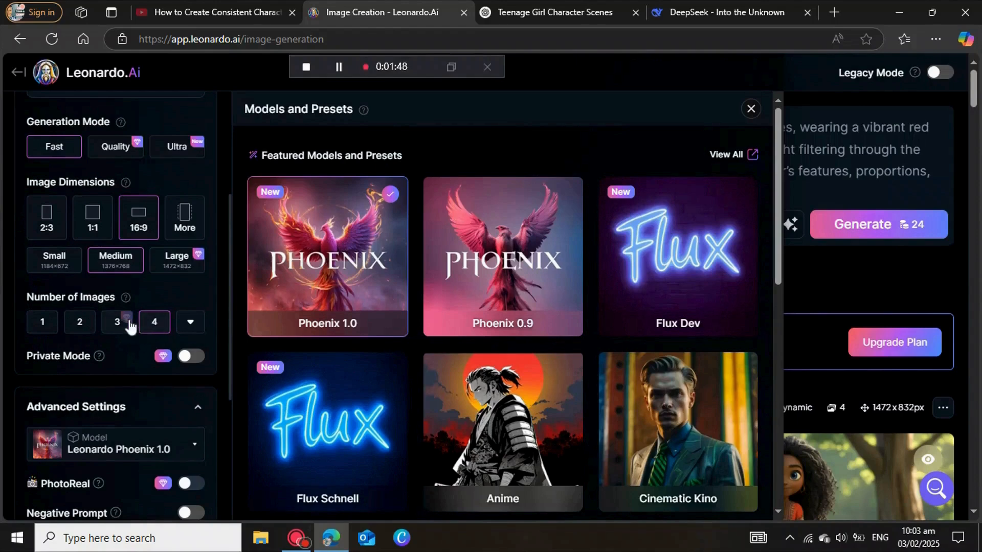
pyautogui.click(76, 327)
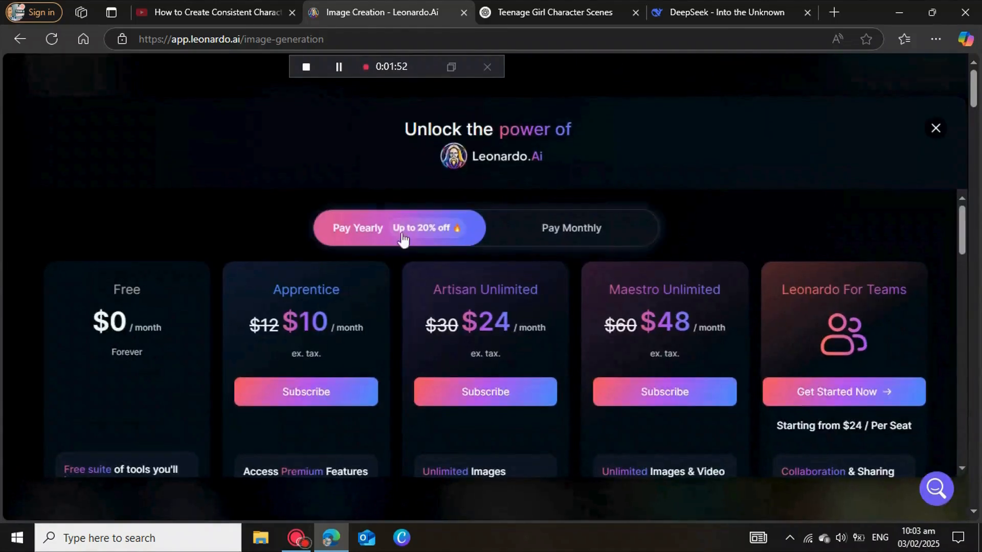
pyautogui.click(936, 129)
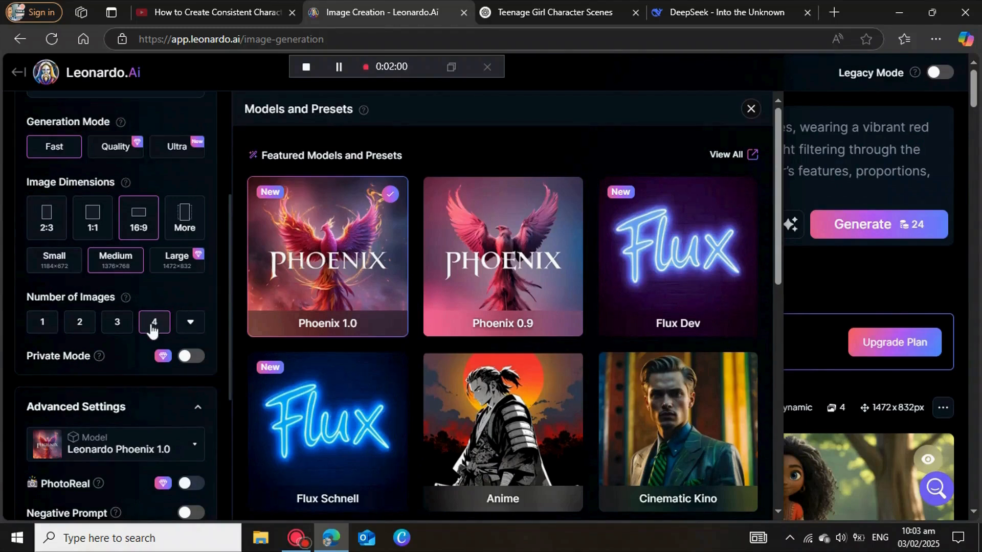
# Step: Enable the use of a fixed seed in the advanced settings and close the models and presets overview
pyautogui.scroll(-1, 117, 413)
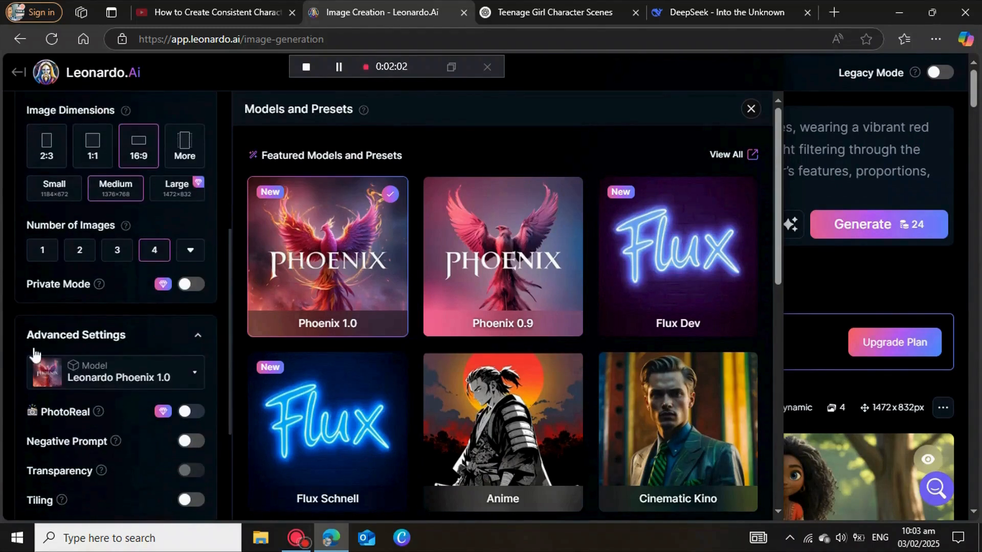
pyautogui.scroll(-2, 101, 357)
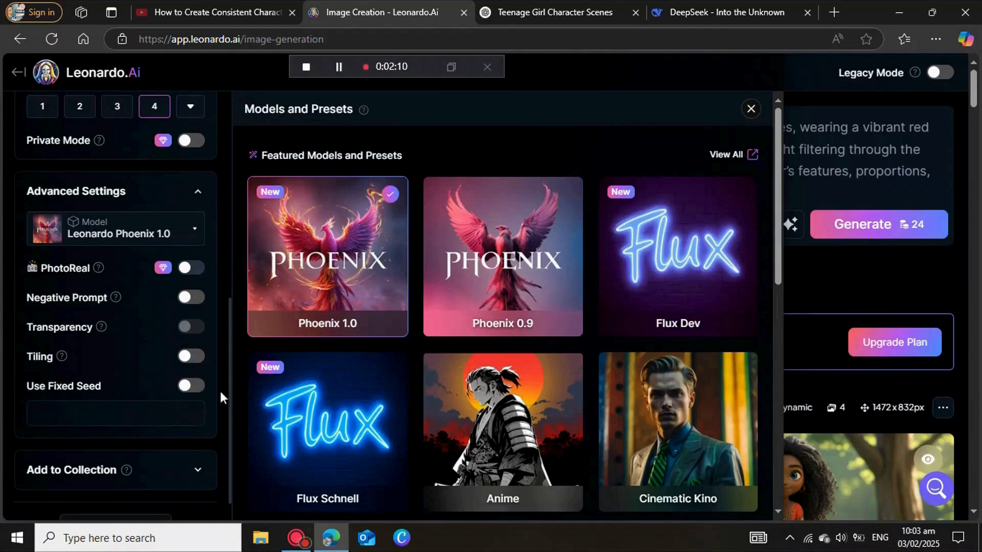
pyautogui.click(186, 389)
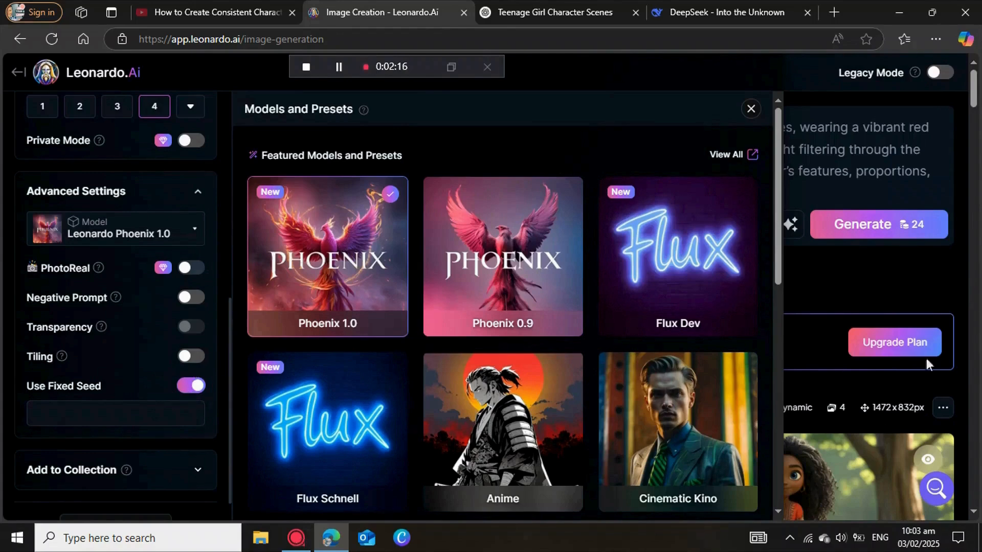
pyautogui.click(877, 281)
# Step: Copy the seed of the forest image generation and enter it as the fixed seed, 548084402
pyautogui.scroll(-4, 608, 411)
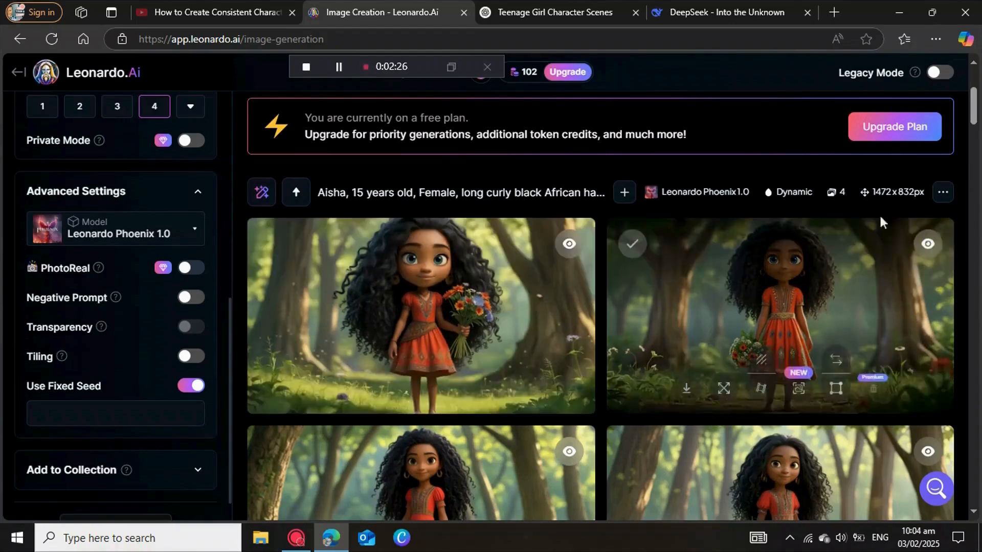
pyautogui.click(944, 195)
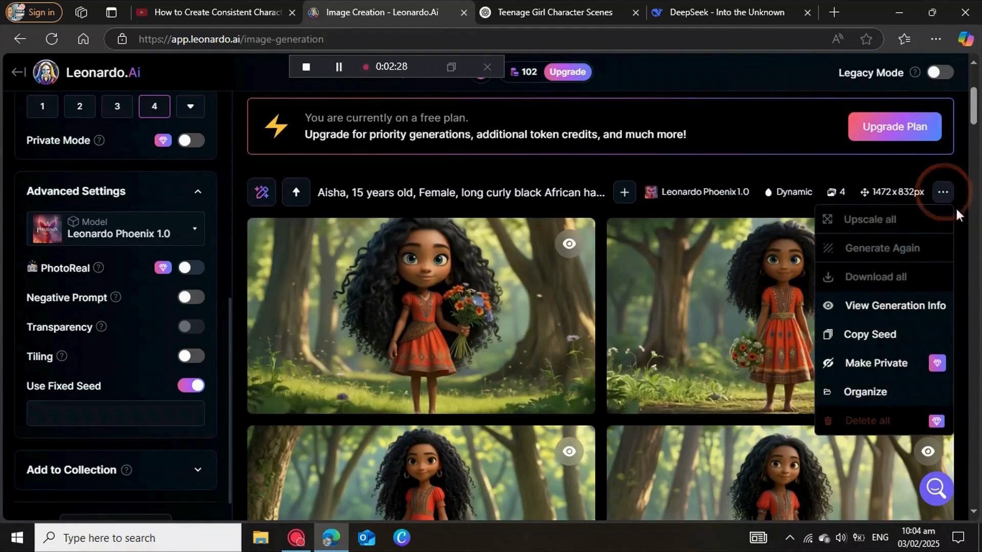
pyautogui.click(860, 336)
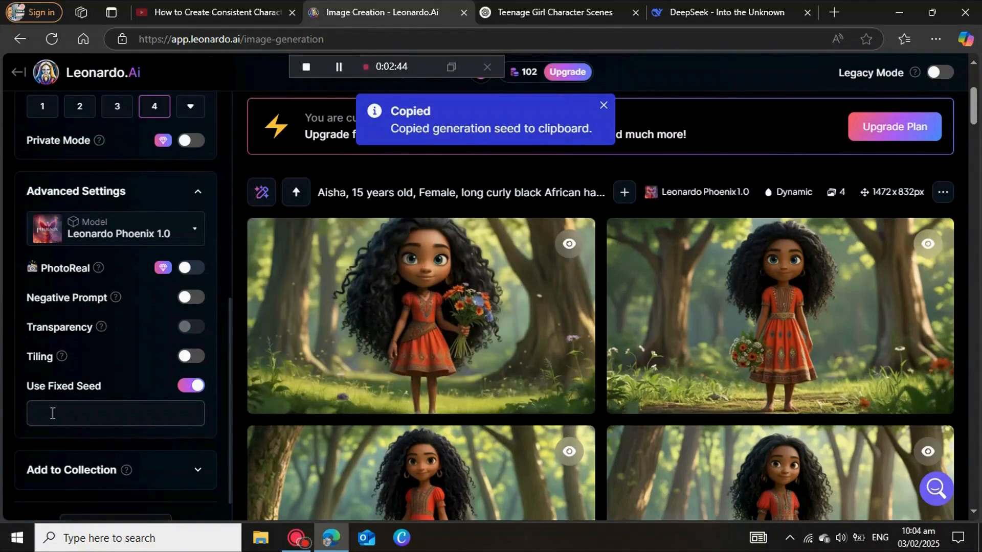
pyautogui.click(52, 413)
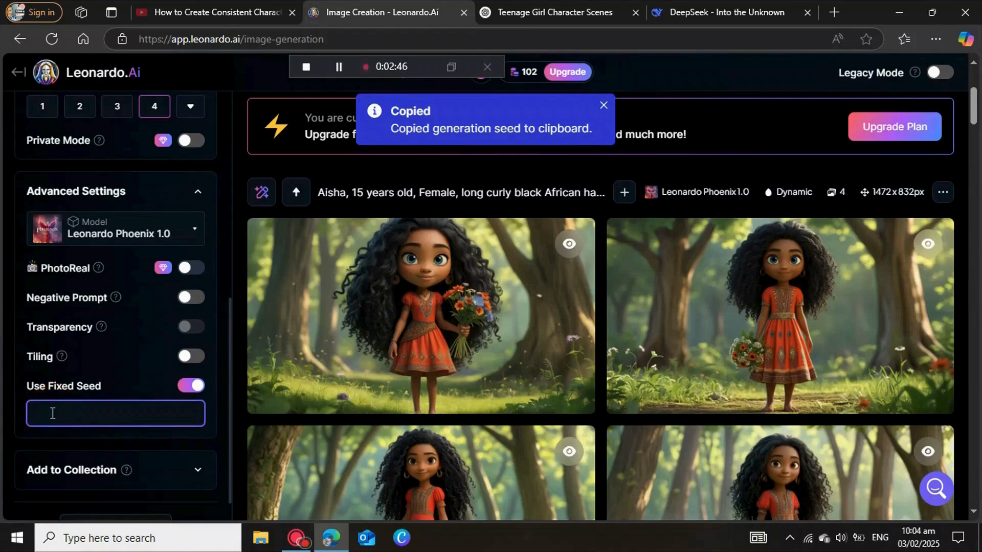
pyautogui.rightClick(53, 413)
pyautogui.click(95, 252)
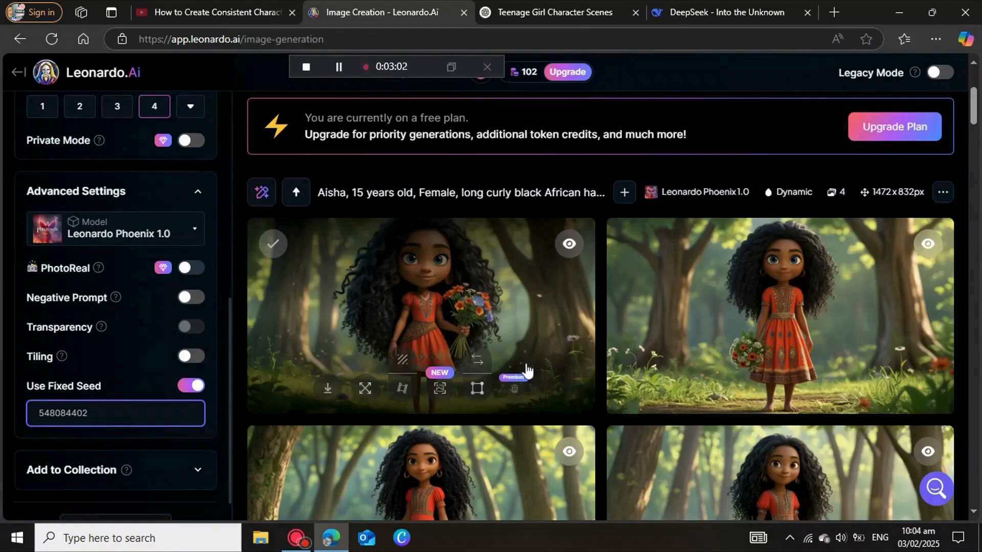
# Step: Switch to the DeepSeek chat and copy the second example scene prompt, set on a sandy beach with turquoise waves
pyautogui.scroll(4, 527, 370)
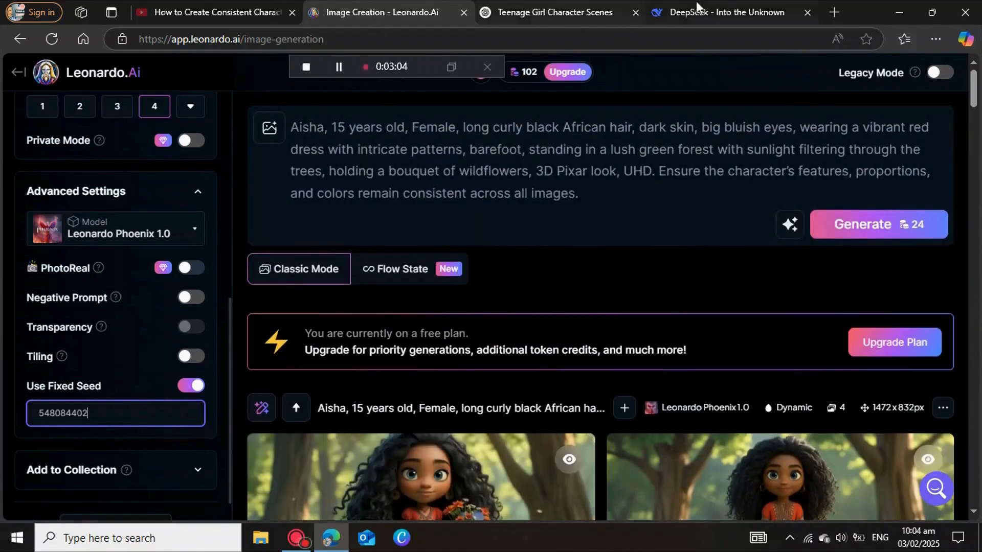
pyautogui.click(715, 12)
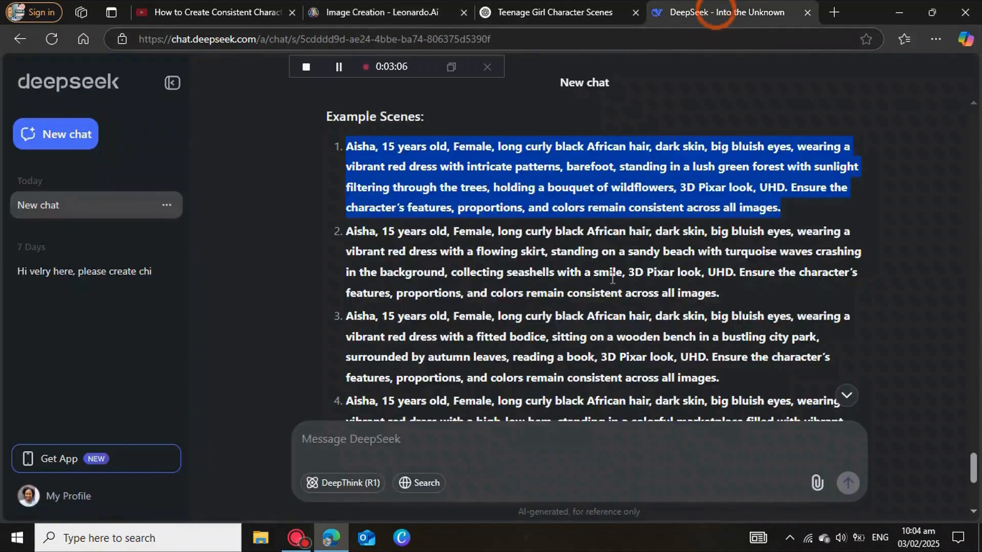
pyautogui.click(876, 290)
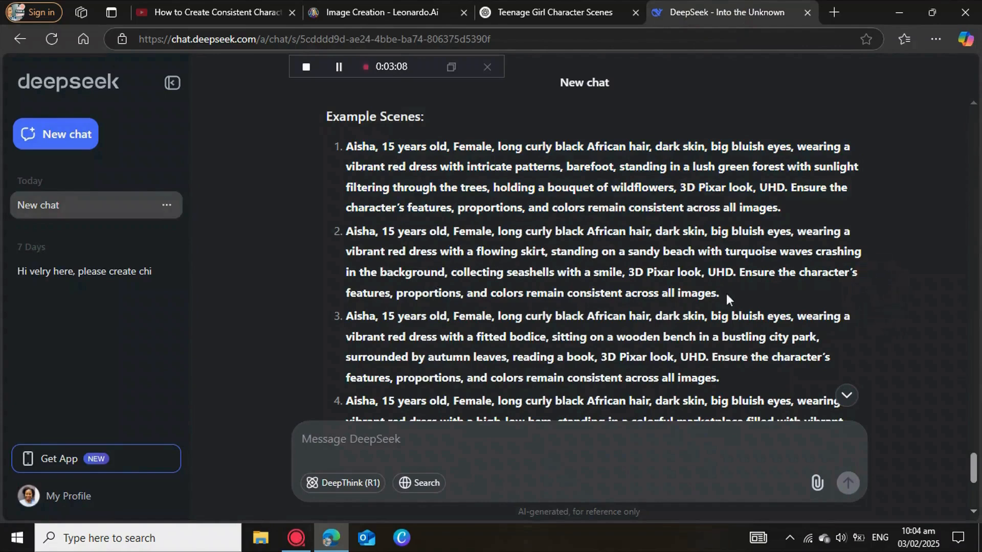
pyautogui.moveTo(726, 294); pyautogui.dragTo(336, 234)
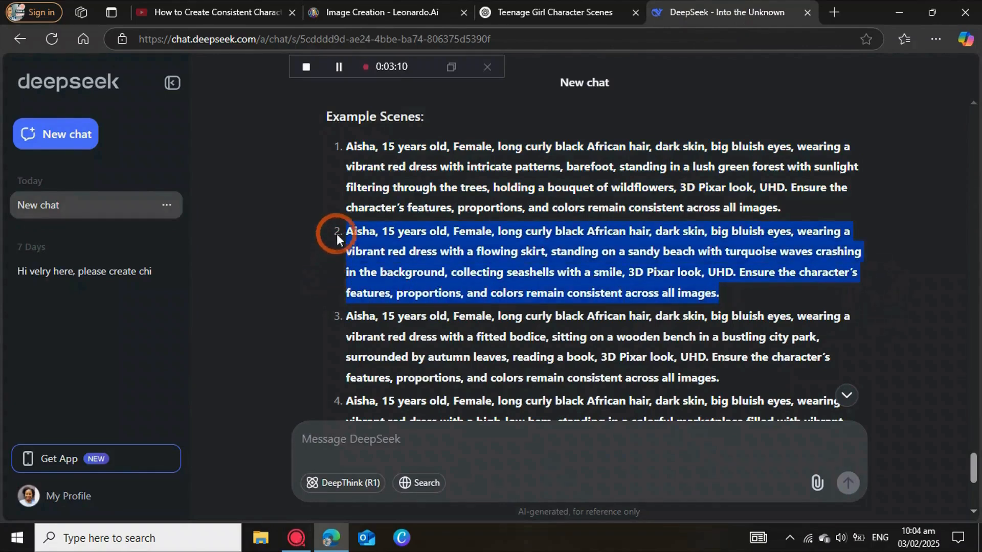
pyautogui.click(367, 189)
# Step: Back in Leonardo.Ai, replace the forest prompt with the copied sandy beach scene prompt and generate the images
pyautogui.click(385, 15)
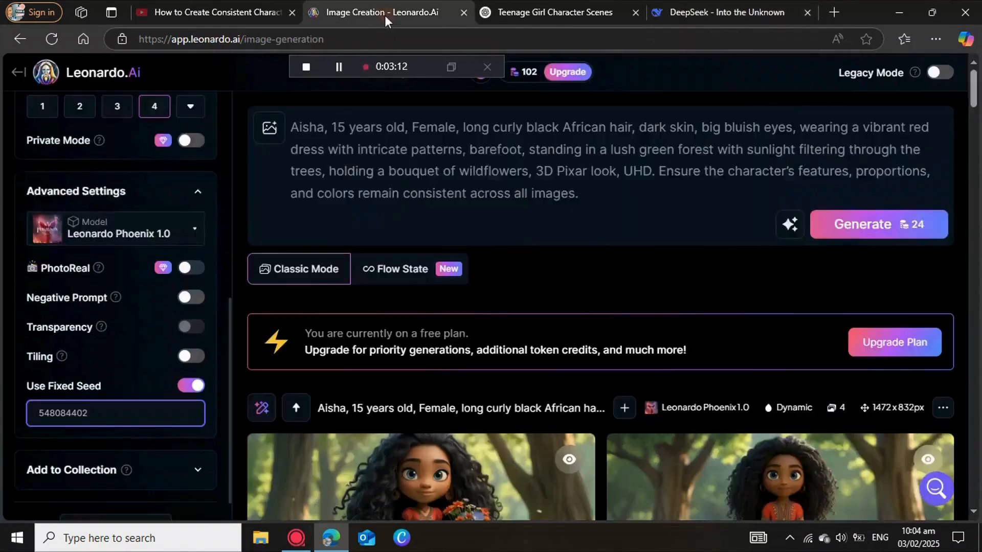
pyautogui.moveTo(583, 195); pyautogui.dragTo(281, 131)
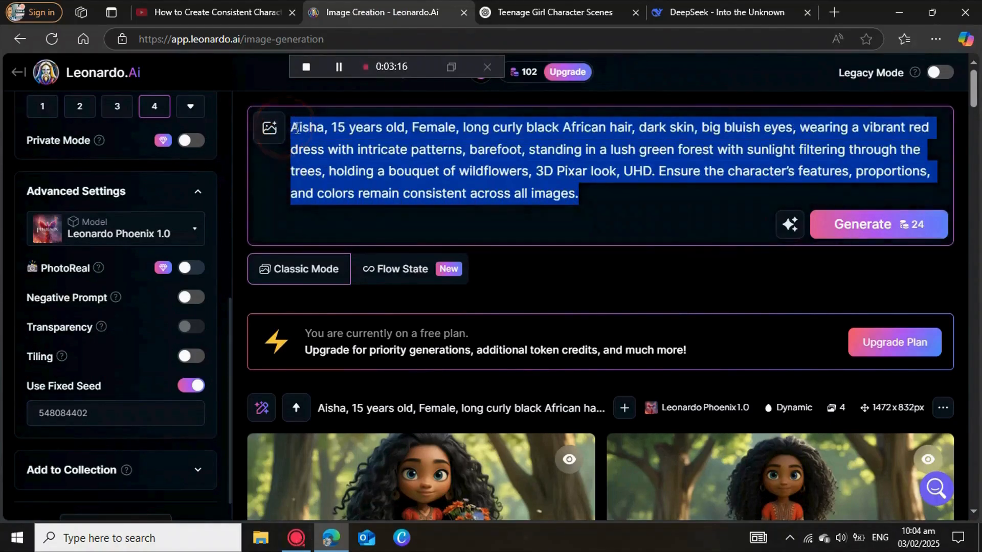
pyautogui.press('BackSpace')
pyautogui.rightClick(319, 133)
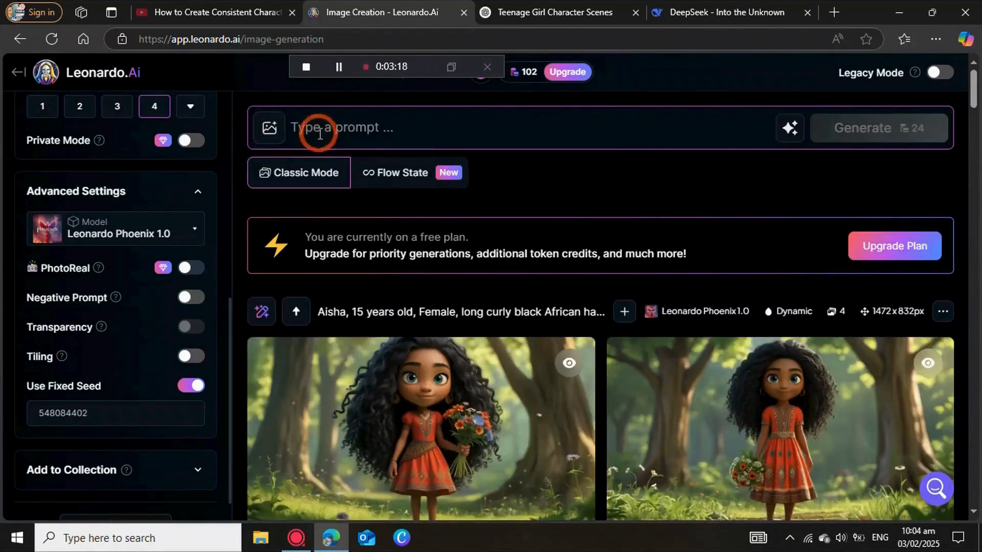
pyautogui.click(359, 249)
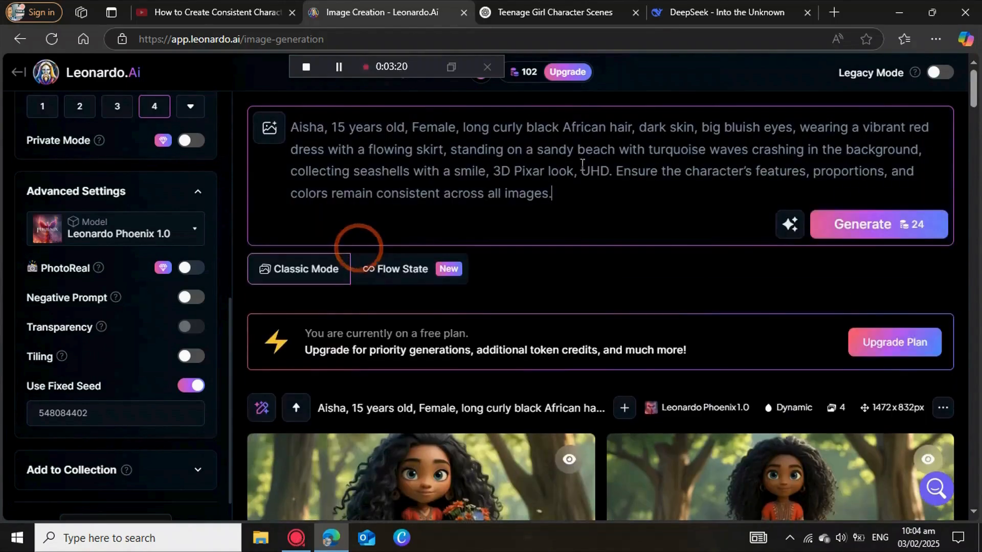
pyautogui.click(848, 227)
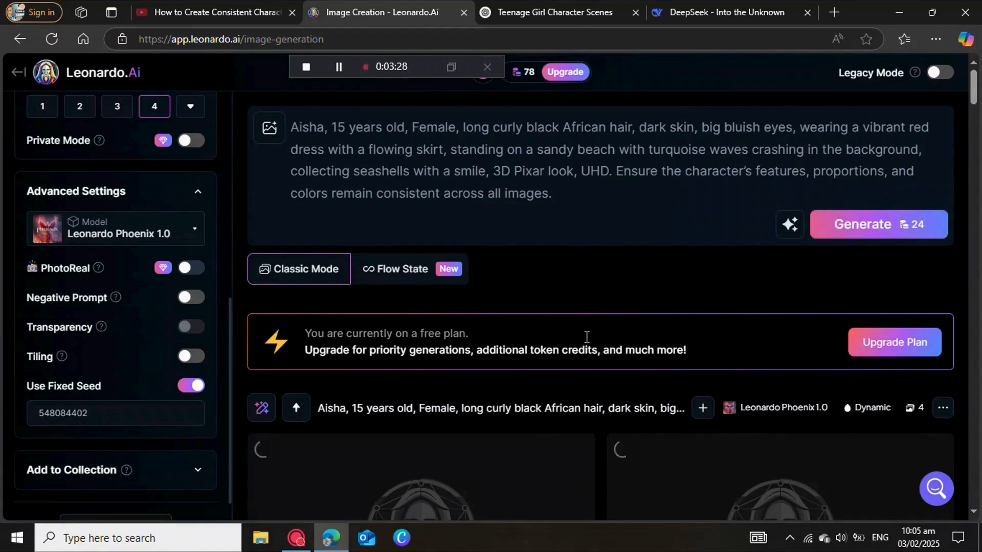
# Step: Open the fourth image of the earlier forest generation in the enlarged view to examine the character
pyautogui.scroll(-10, 585, 337)
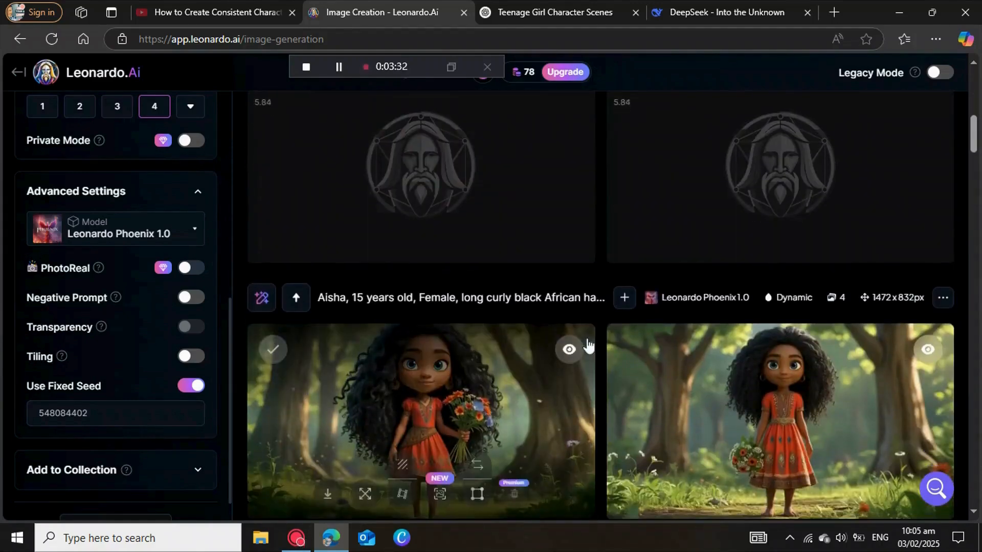
pyautogui.scroll(-6, 587, 340)
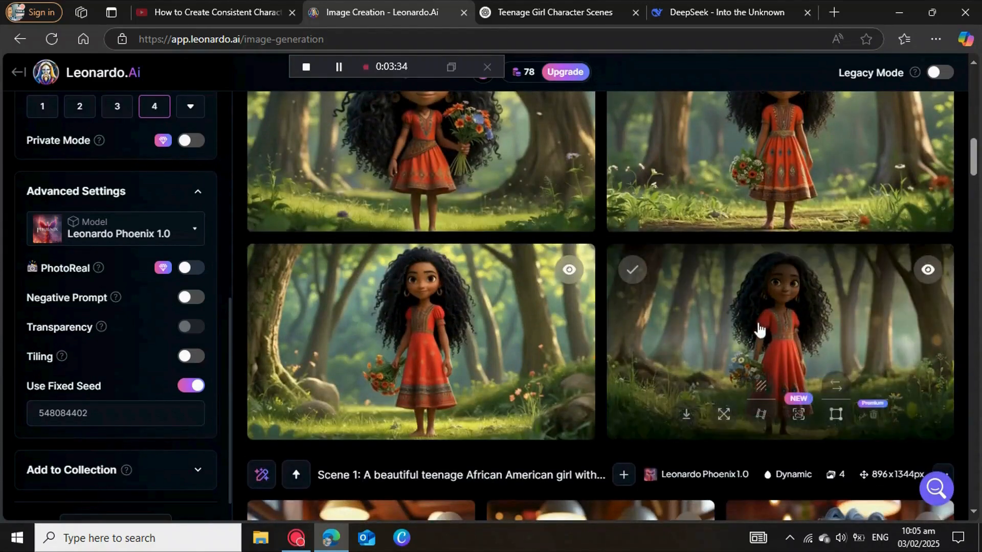
pyautogui.click(760, 321)
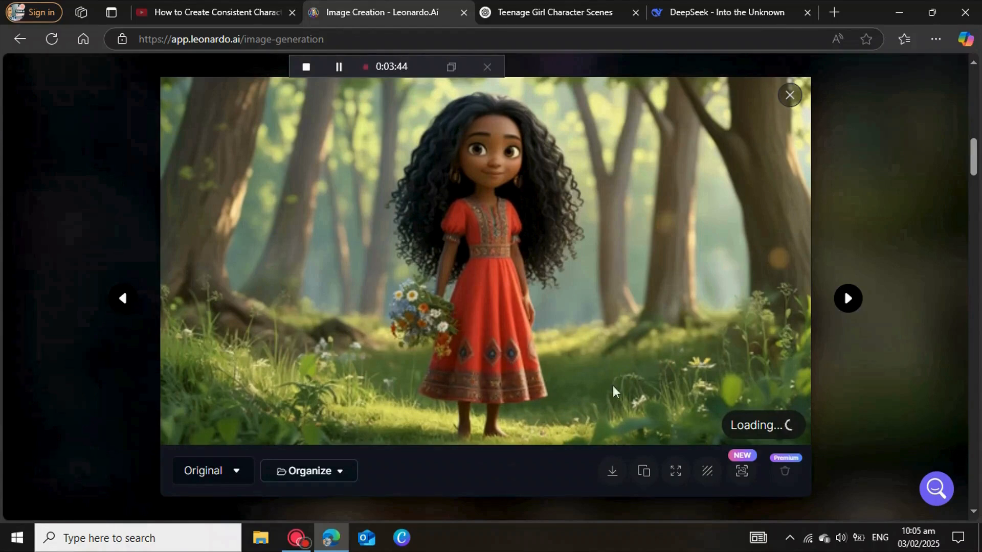
# Step: Step through the remaining enlarged images of the forest generation to compare the character's features across them
pyautogui.click(848, 299)
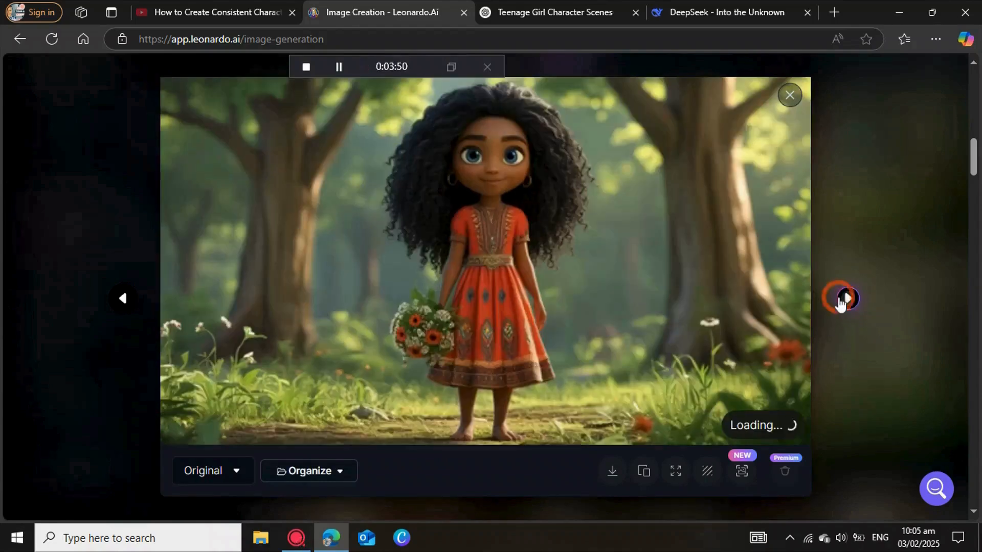
pyautogui.click(845, 300)
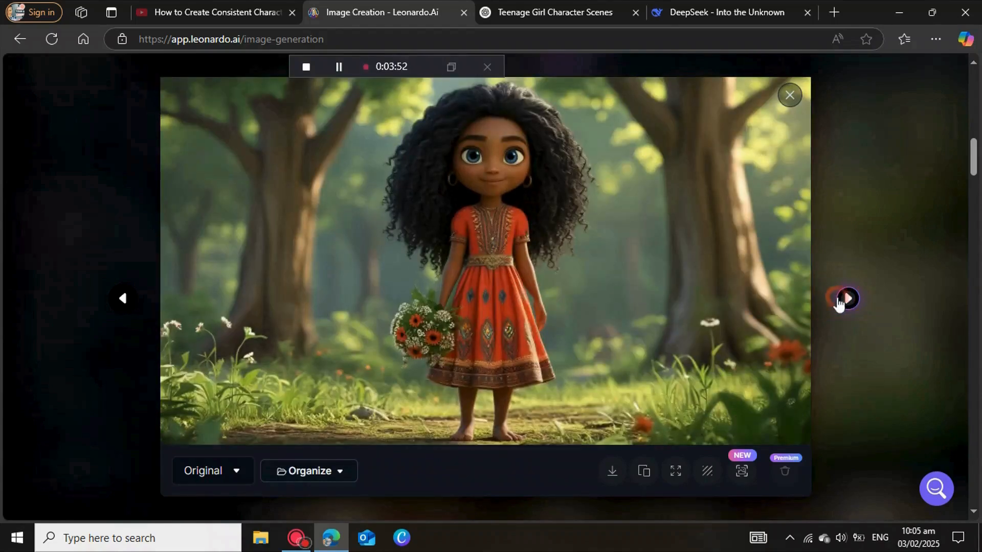
pyautogui.click(844, 300)
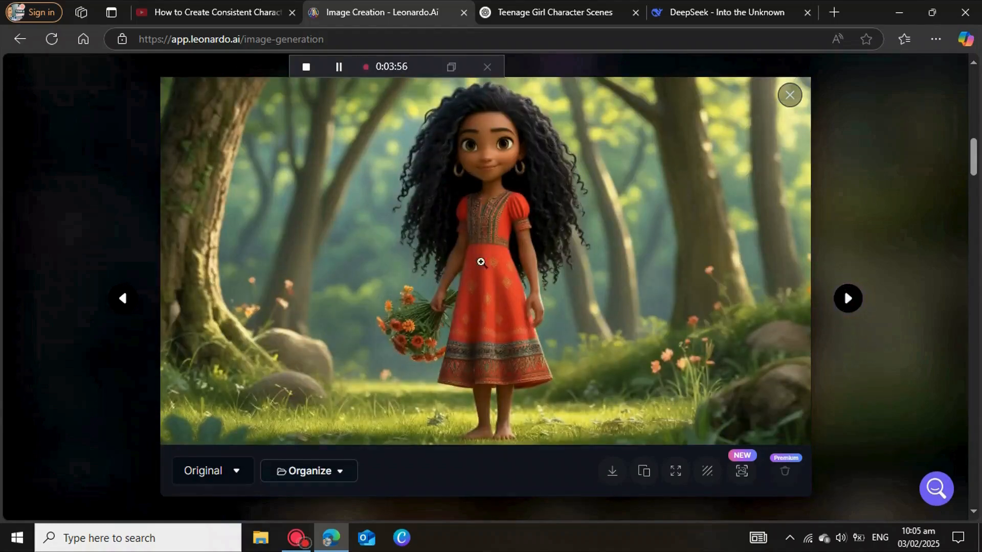
# Step: In the DeepSeek chat, copy the fourth example scene prompt, set in a colorful marketplace, and return to Leonardo.Ai
pyautogui.moveTo(719, 319); pyautogui.dragTo(339, 259)
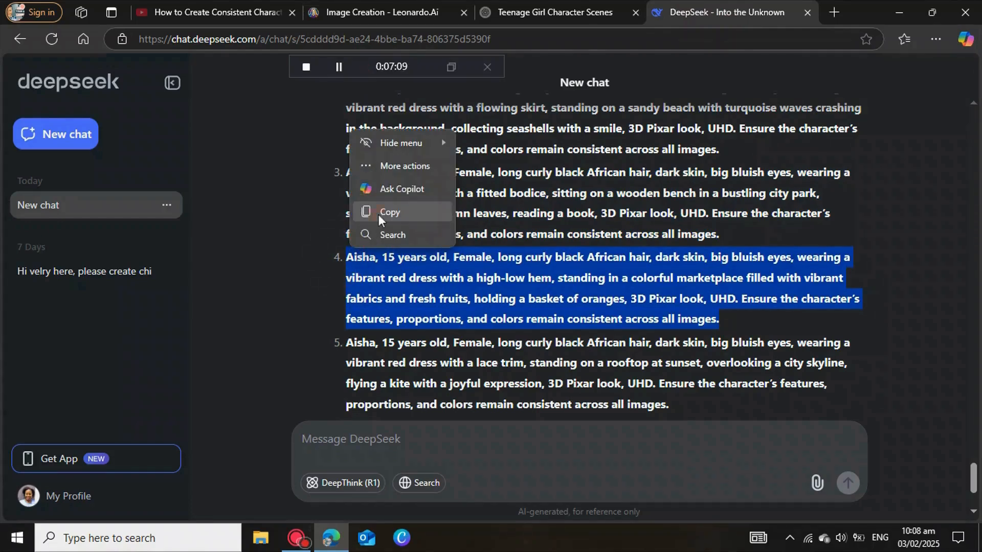
pyautogui.click(377, 213)
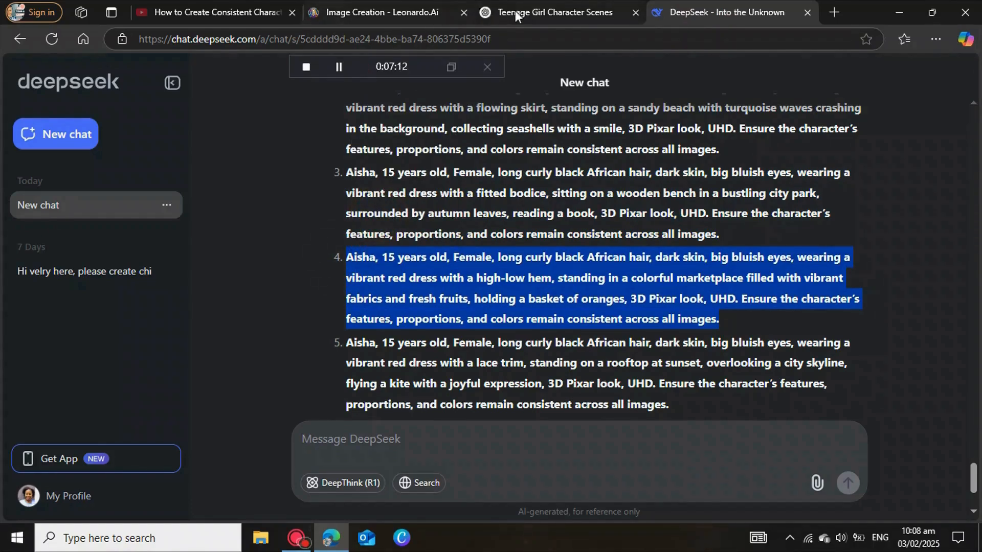
pyautogui.click(392, 14)
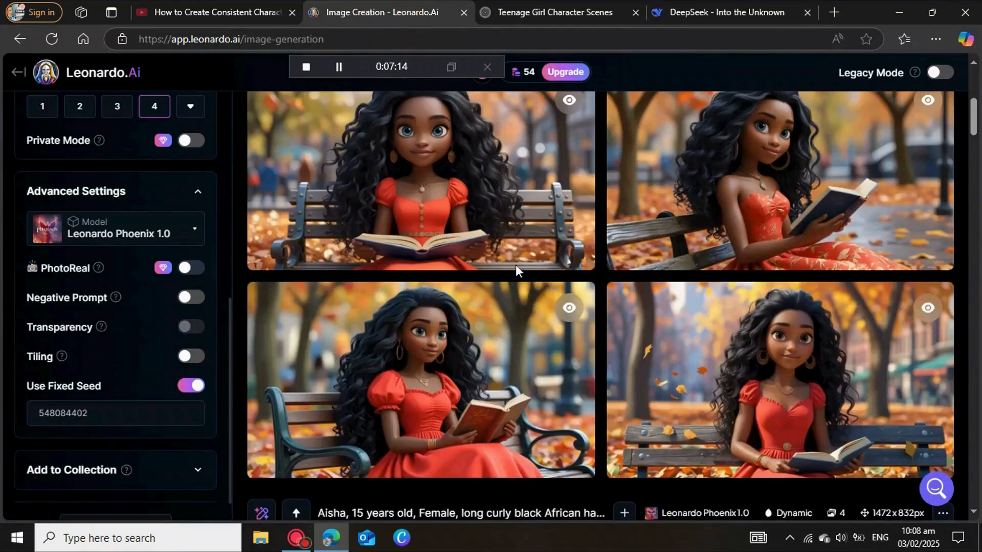
# Step: Replace the existing prompt with the copied marketplace scene prompt and generate the images
pyautogui.scroll(5, 511, 261)
pyautogui.moveTo(474, 208); pyautogui.dragTo(307, 110)
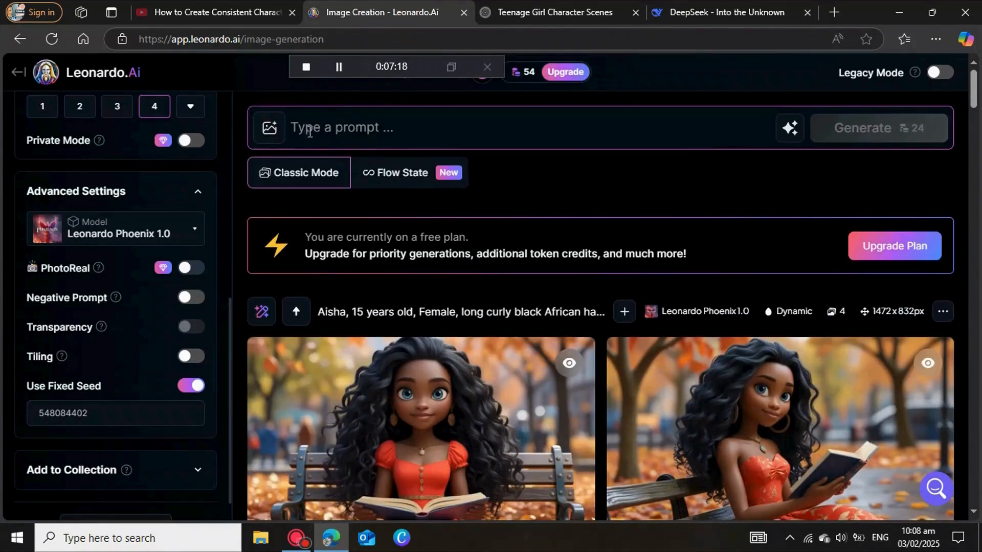
pyautogui.rightClick(307, 128)
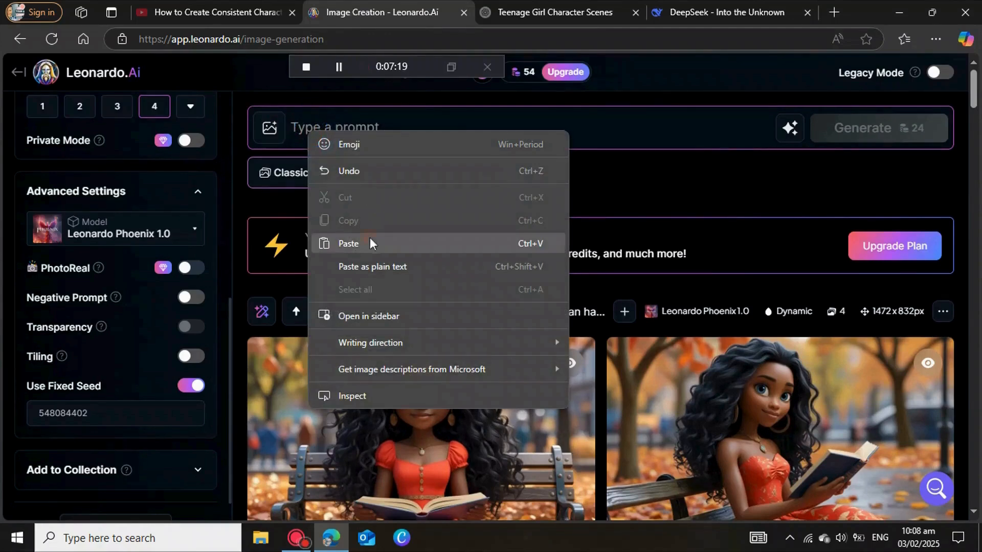
pyautogui.click(370, 239)
pyautogui.click(874, 230)
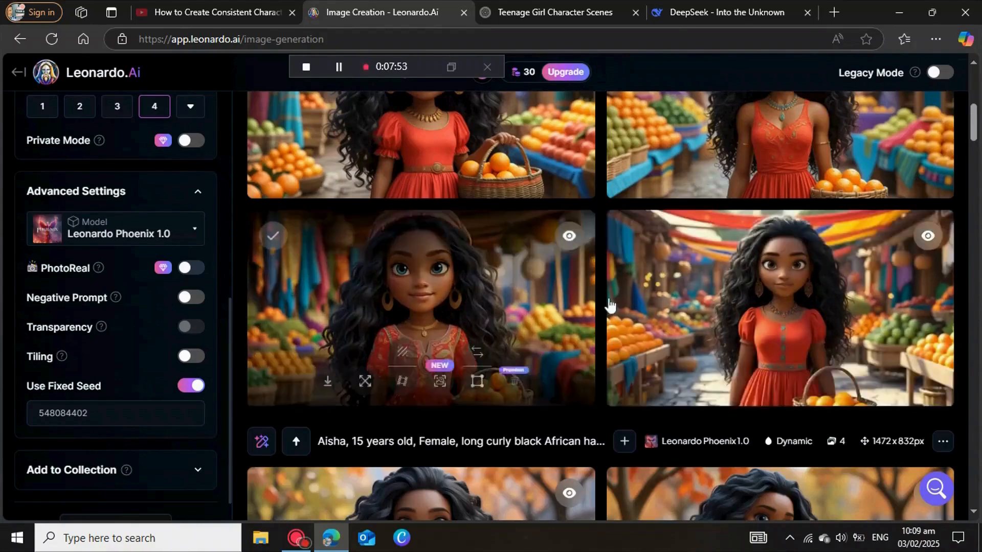
# Step: Review the generated marketplace images and dismiss the Upscale Image dialog
pyautogui.scroll(6, 609, 305)
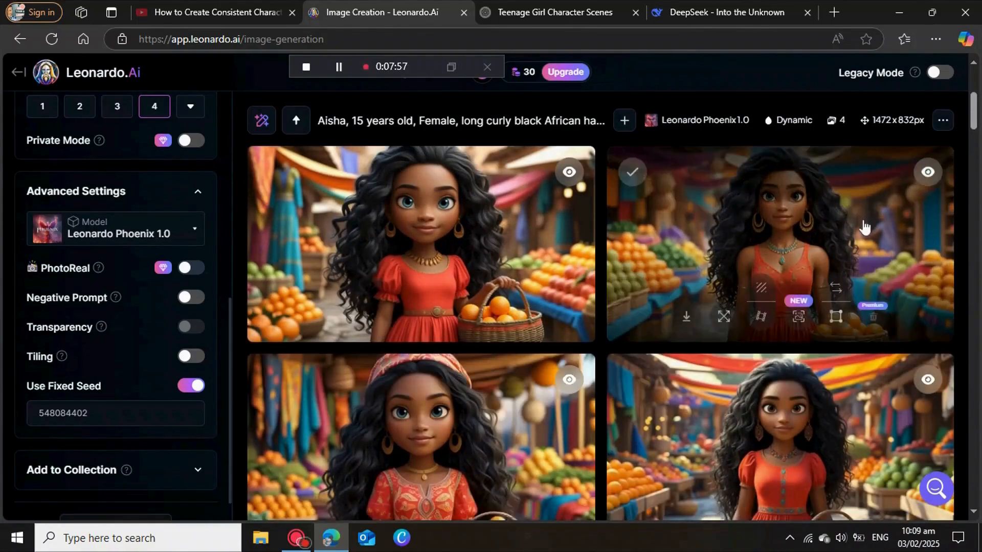
pyautogui.scroll(-3, 550, 424)
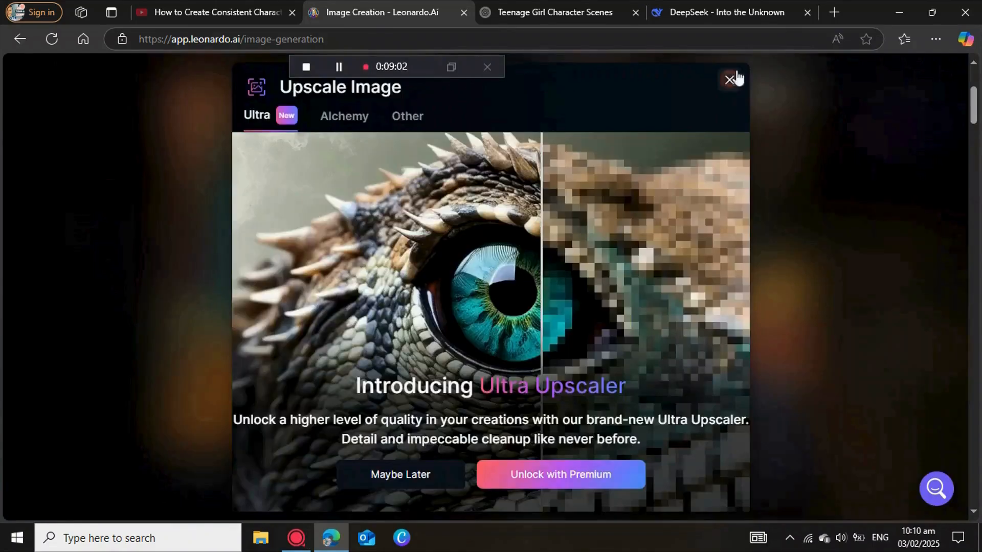
pyautogui.click(731, 77)
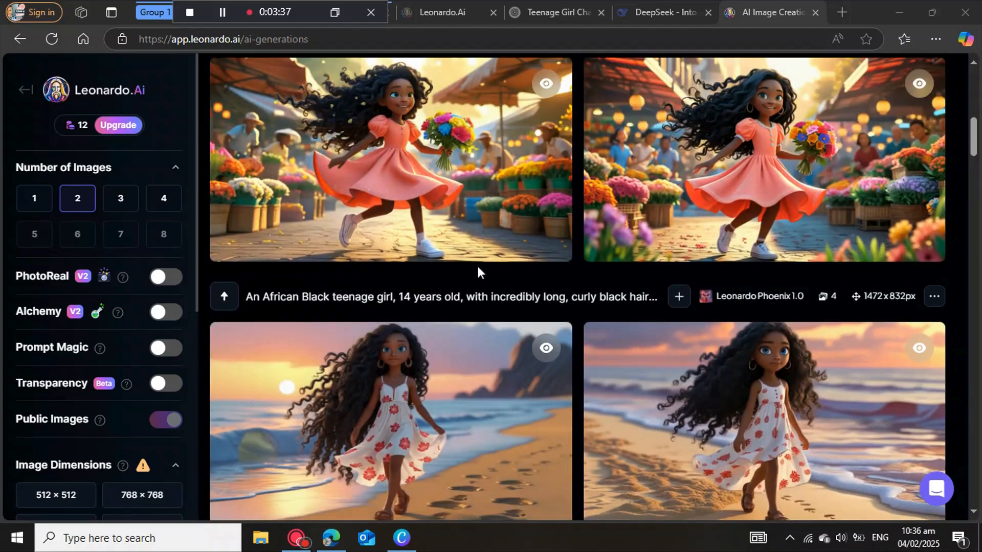
# Step: On the AI generations page, open the first flower market image of the girl in the coral dress in the enlarged view
pyautogui.scroll(5, 465, 266)
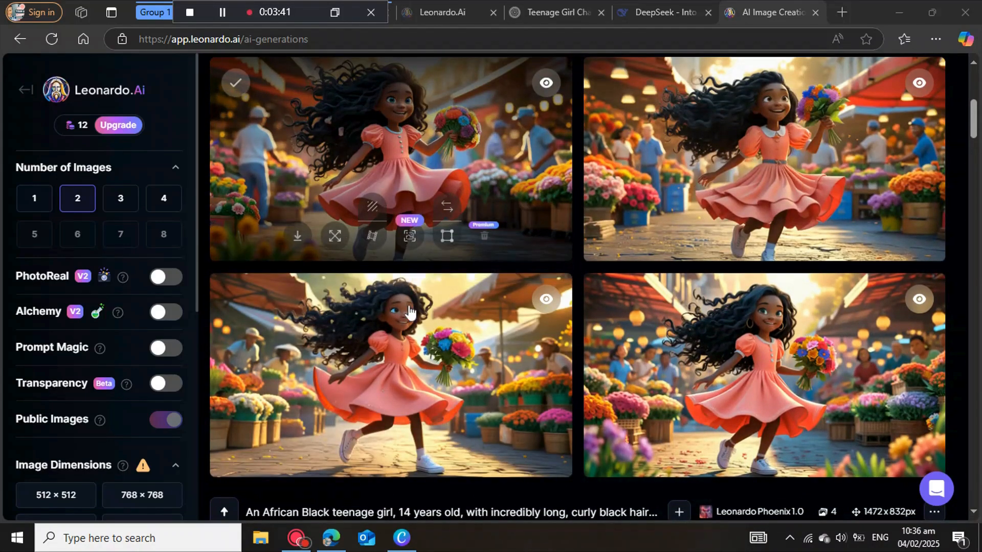
pyautogui.click(446, 174)
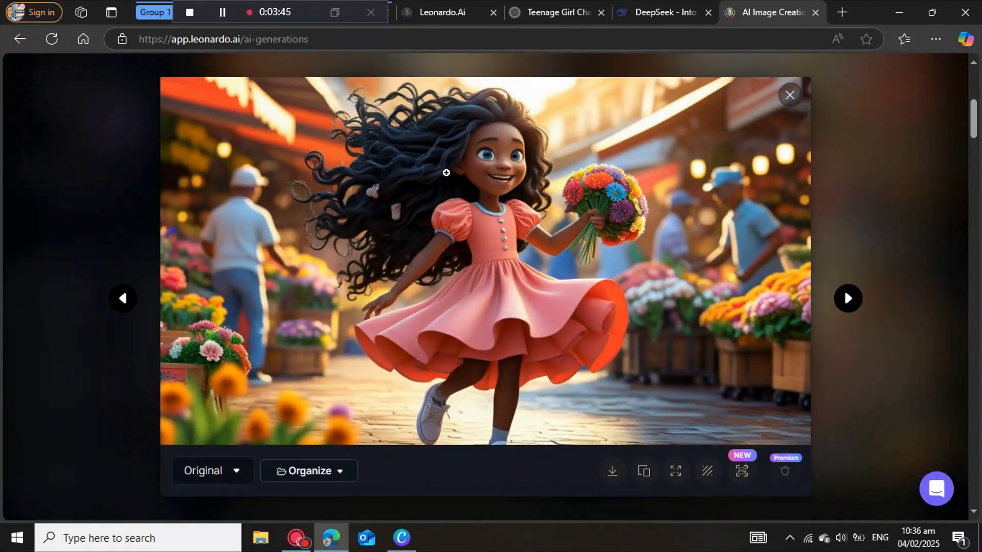